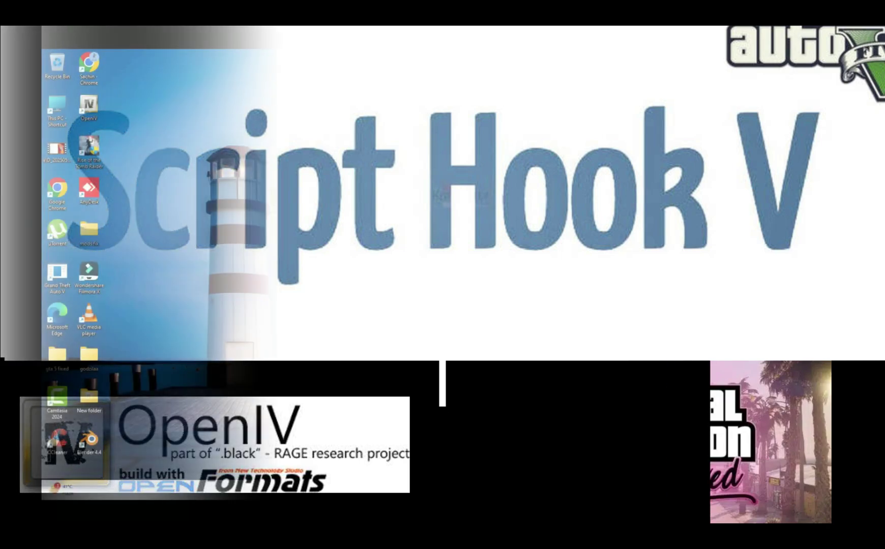
# - Search Google for scripthookv, open the dev-c.com Script Hook V page, start its download and dismiss the ad
pyautogui.write('scripthook')
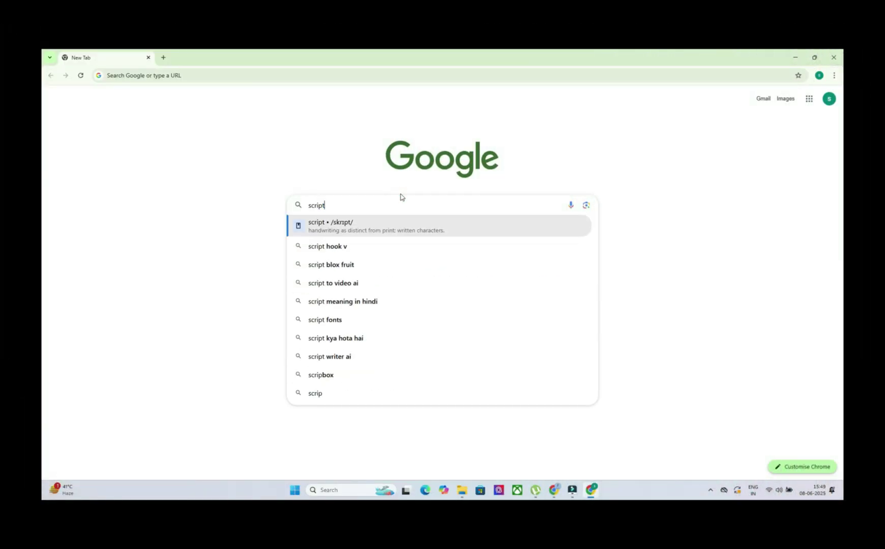
pyautogui.press('Down')
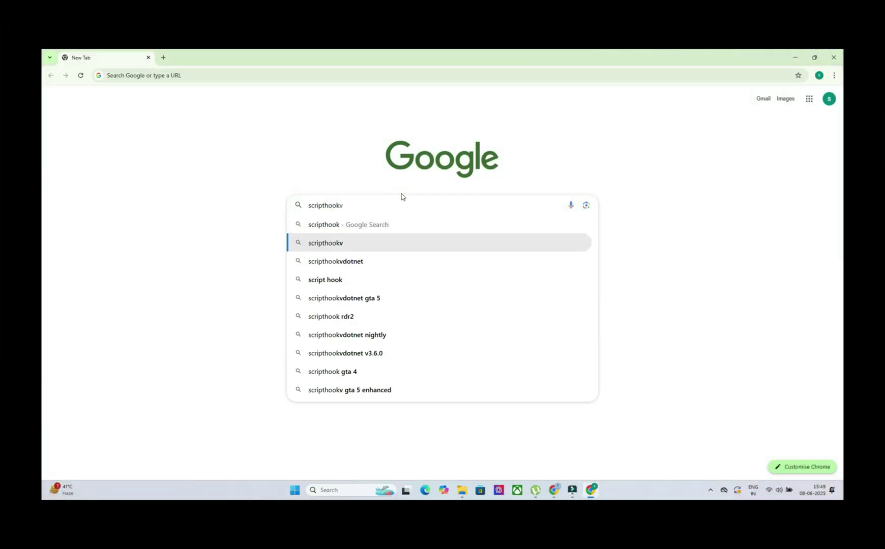
pyautogui.press('Return')
pyautogui.click(171, 181)
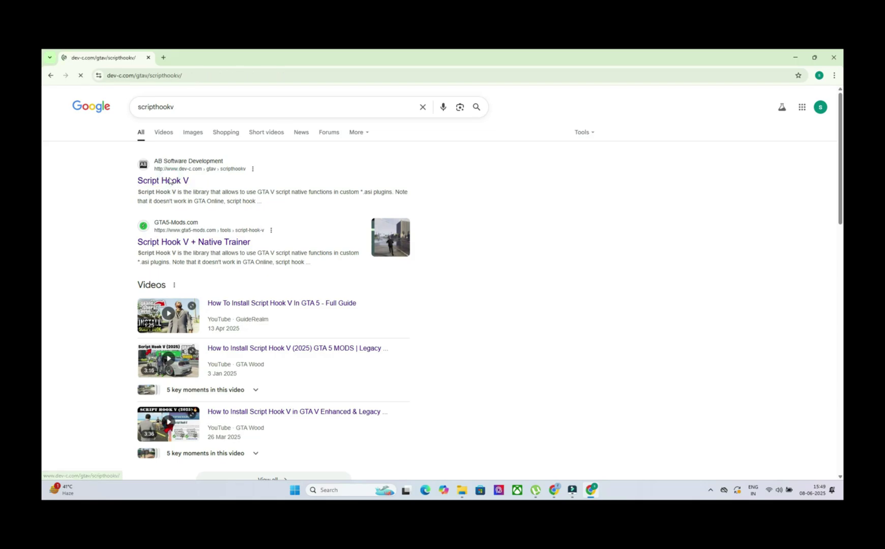
pyautogui.scroll(-5, 353, 326)
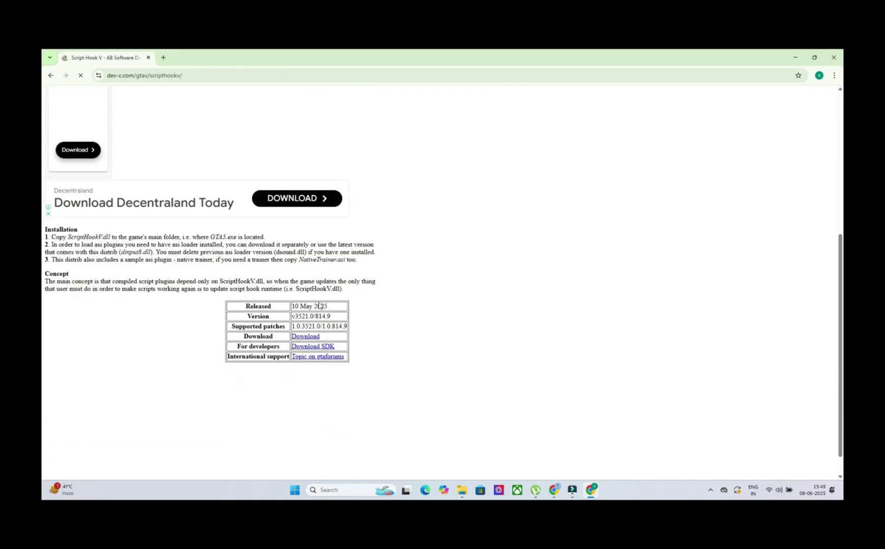
pyautogui.click(308, 338)
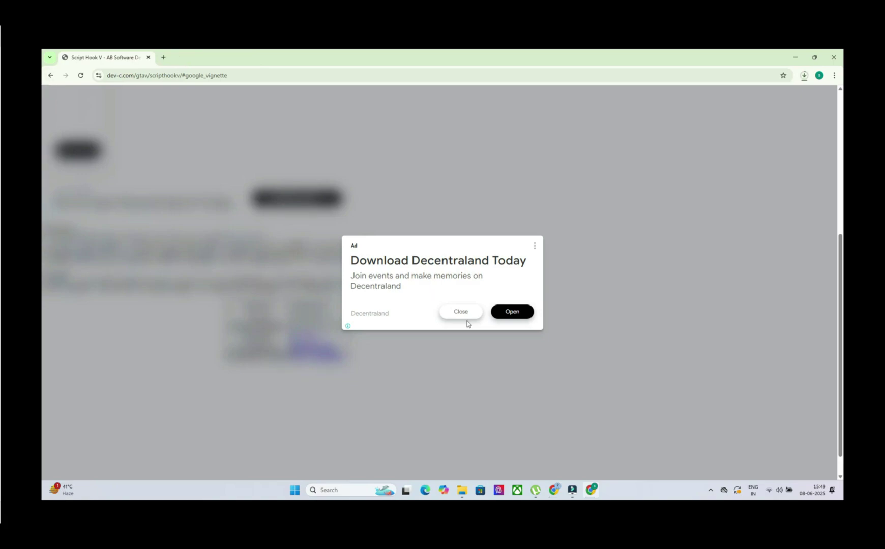
pyautogui.click(461, 312)
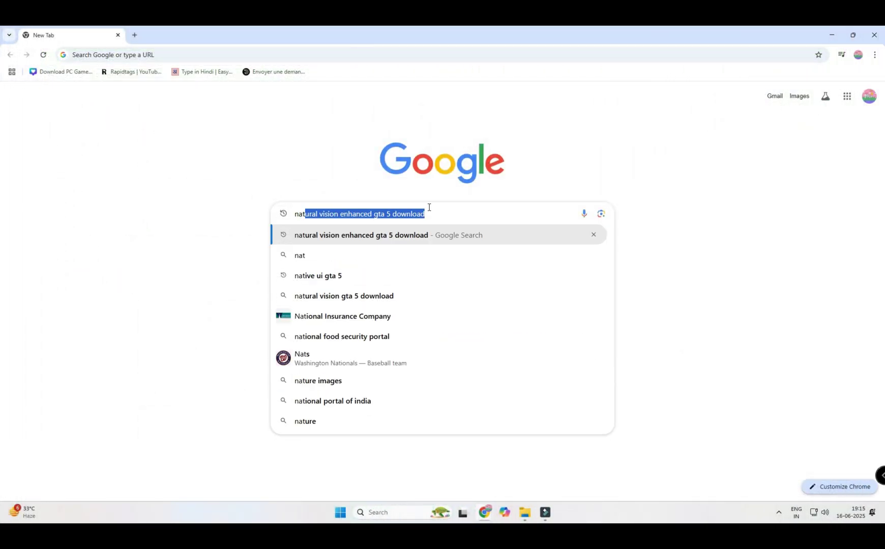
# - Open the Gamepressure NaturalVision Evolved v.beta (17072024) page and start downloading its 12762.4 MB zip
pyautogui.press('Return')
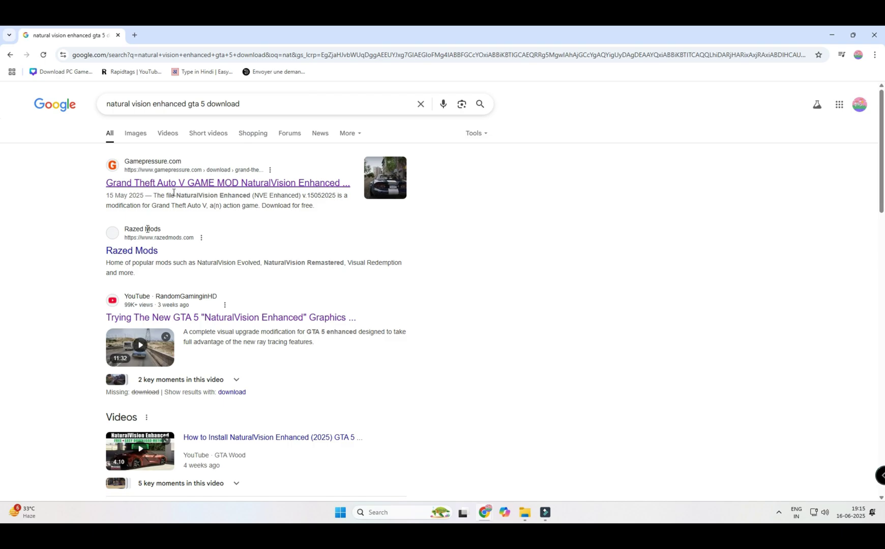
pyautogui.click(297, 188)
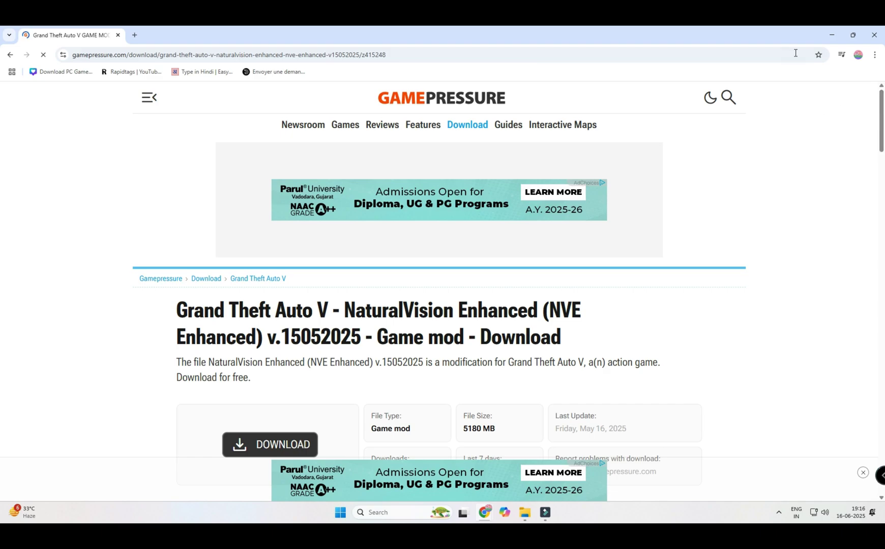
pyautogui.moveTo(883, 120)
pyautogui.mouseDown()
pyautogui.moveTo(882, 331)
pyautogui.moveTo(882, 298)
pyautogui.mouseUp()
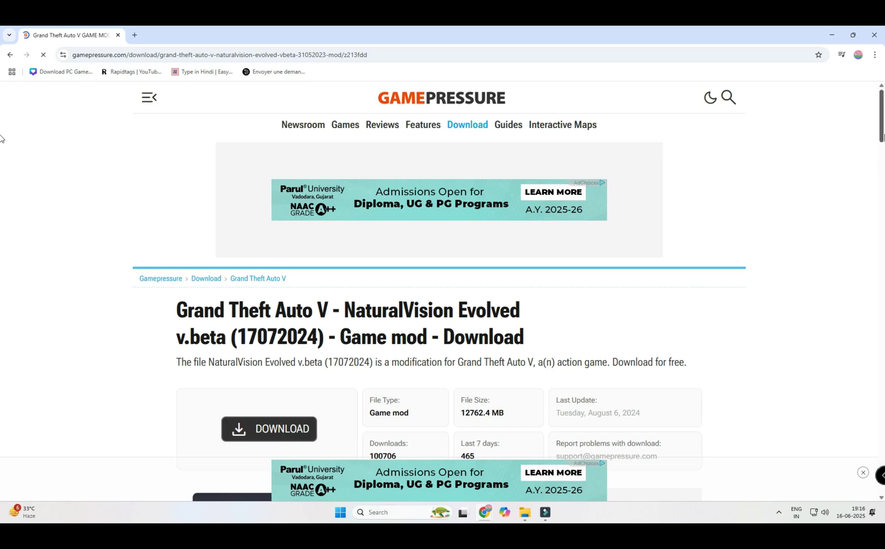
pyautogui.scroll(-3, 883, 128)
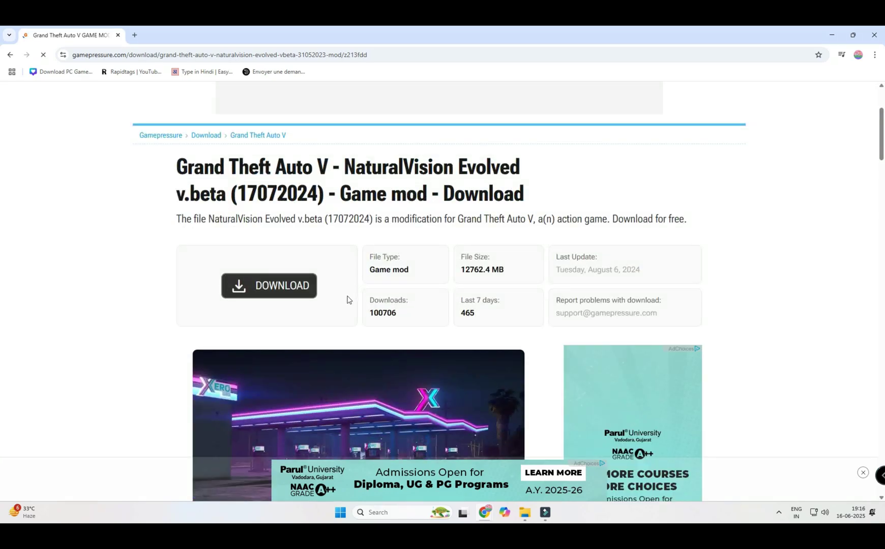
pyautogui.click(297, 291)
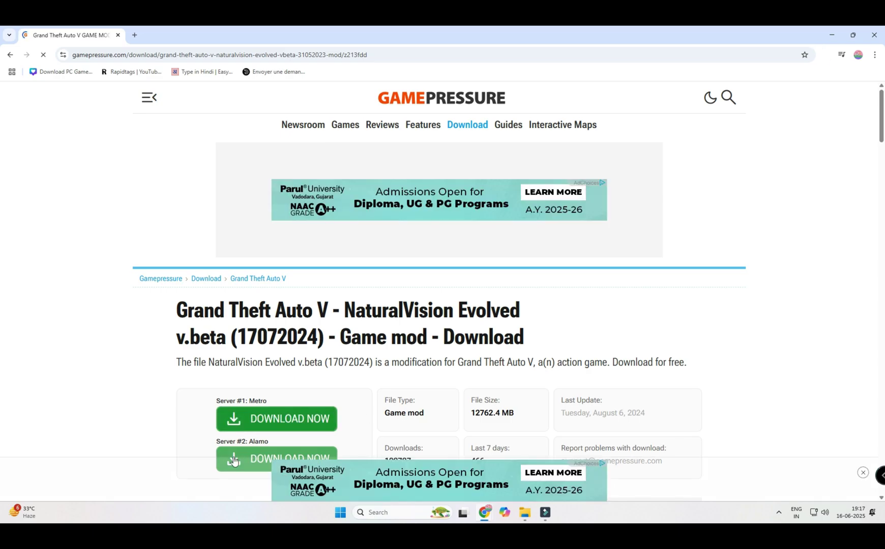
# - Cancel the duplicate NaturalVision downloads and extract the finished zip on E: into its own folder
pyautogui.click(817, 124)
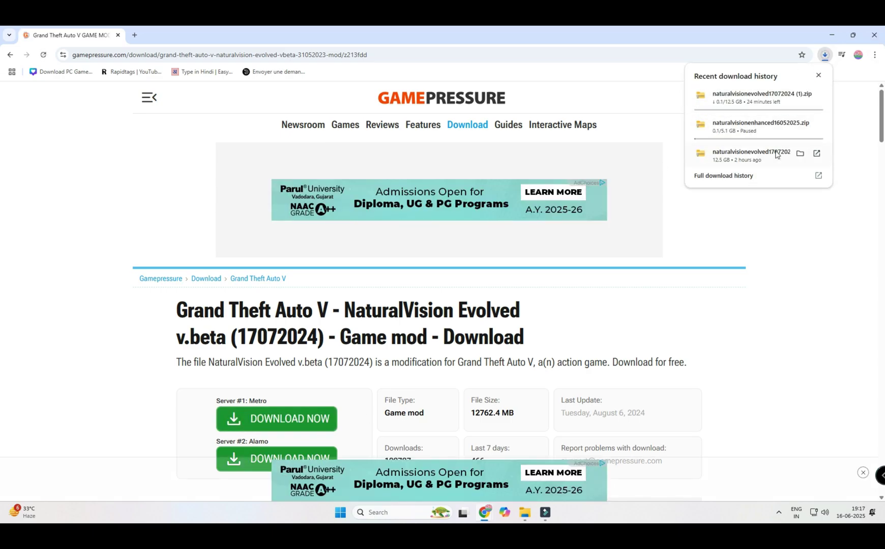
pyautogui.click(817, 95)
pyautogui.click(800, 143)
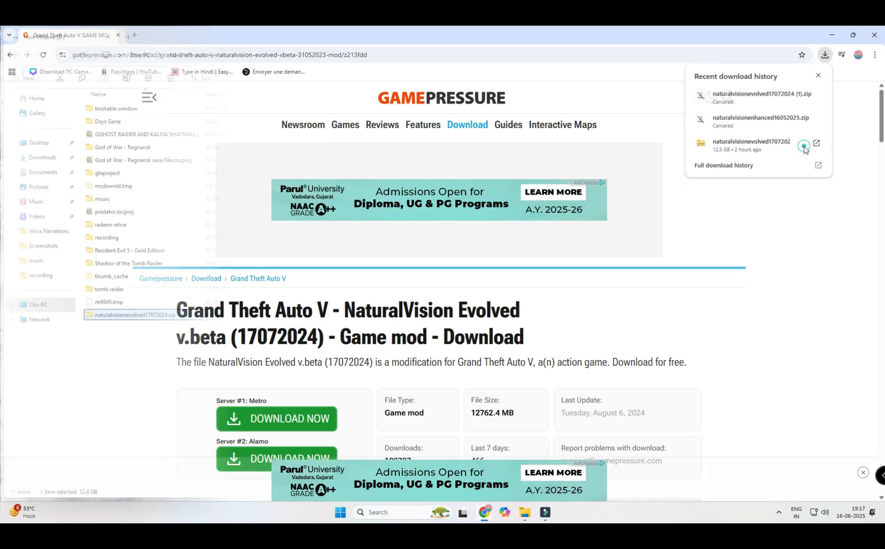
pyautogui.rightClick(173, 316)
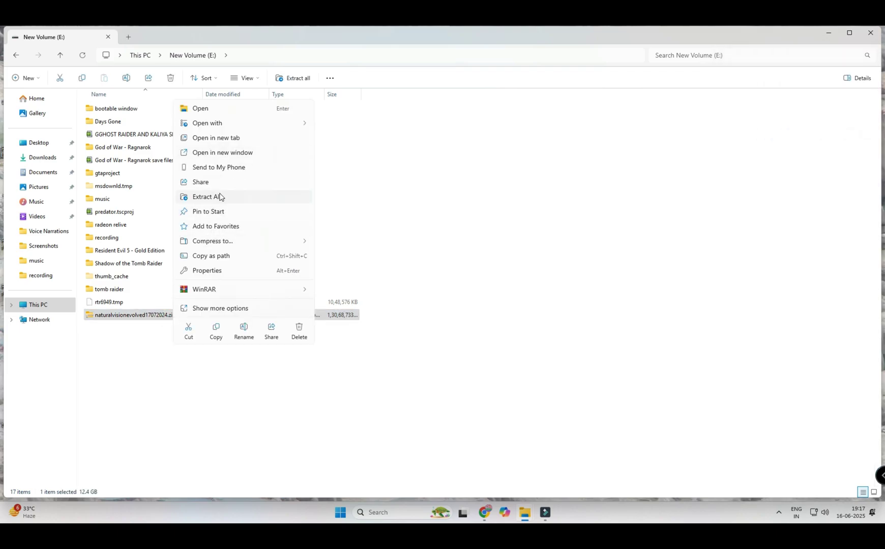
pyautogui.click(219, 197)
pyautogui.click(526, 355)
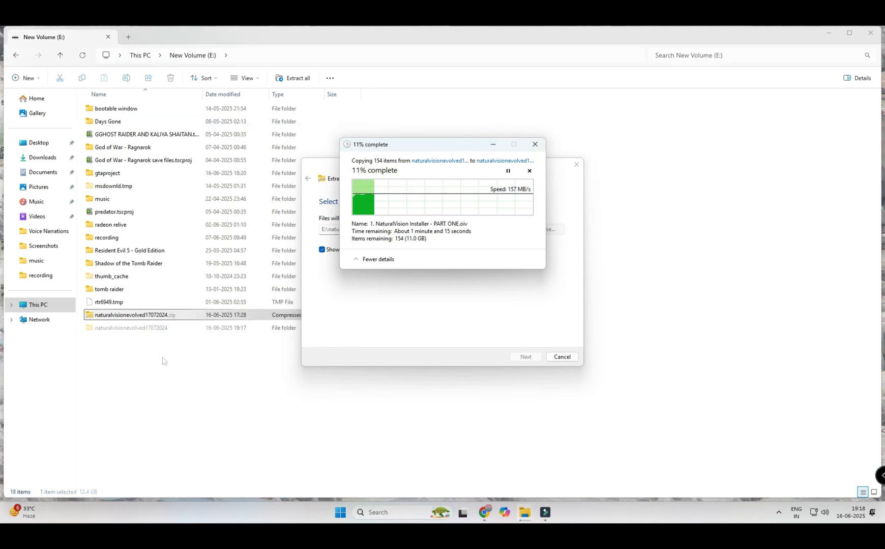
pyautogui.press('super+d')
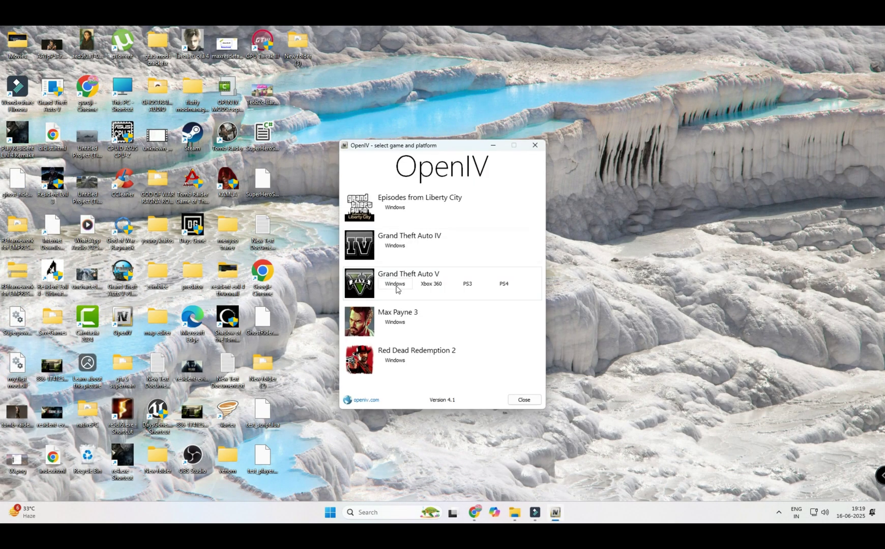
# - Open OpenIV for Grand Theft Auto V on Windows and switch on edit mode
pyautogui.click(402, 286)
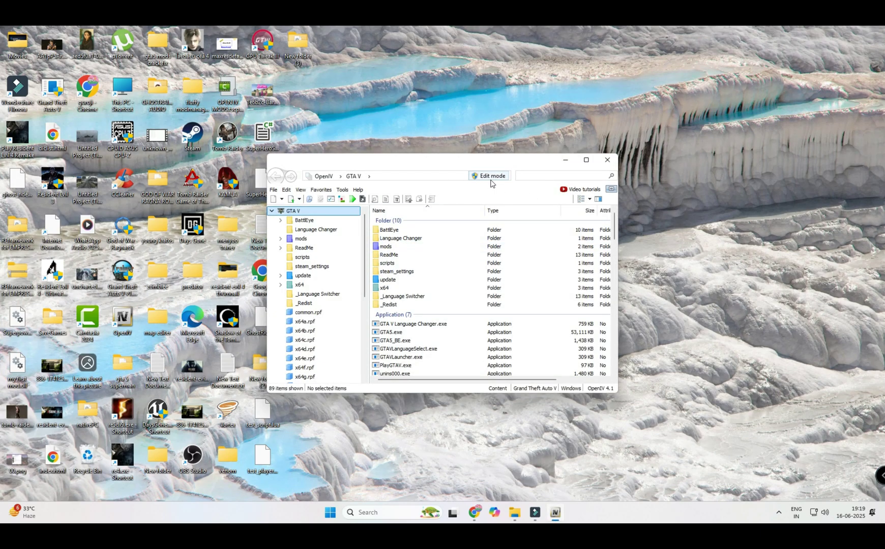
pyautogui.click(492, 176)
pyautogui.click(474, 299)
pyautogui.moveTo(533, 161); pyautogui.dragTo(649, 122)
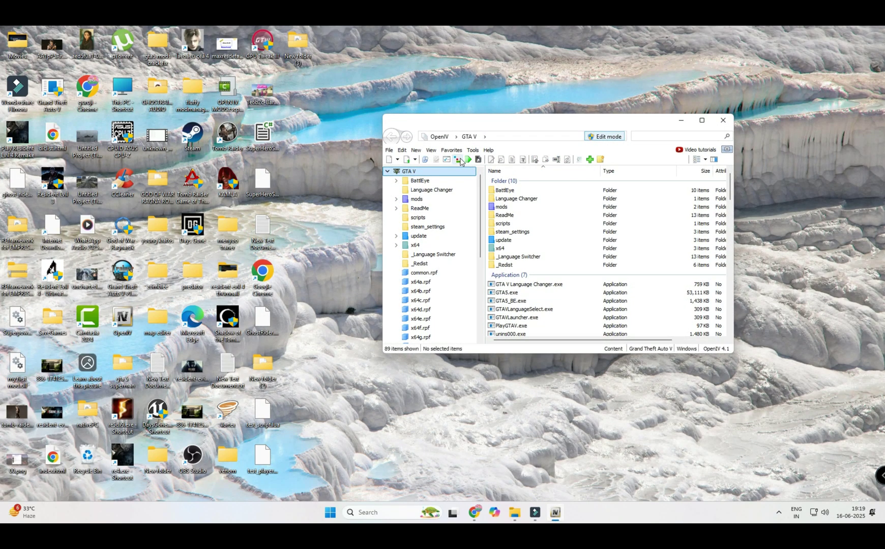
# - Install the PART ONE package from E:\naturalvisionevolved17072024 into the mods folder
pyautogui.click(459, 160)
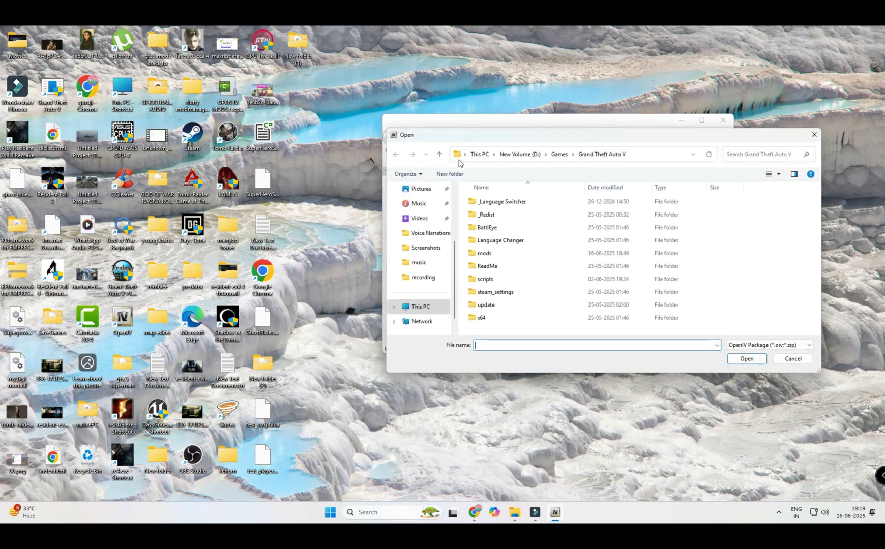
pyautogui.scroll(-1, 453, 265)
pyautogui.click(415, 291)
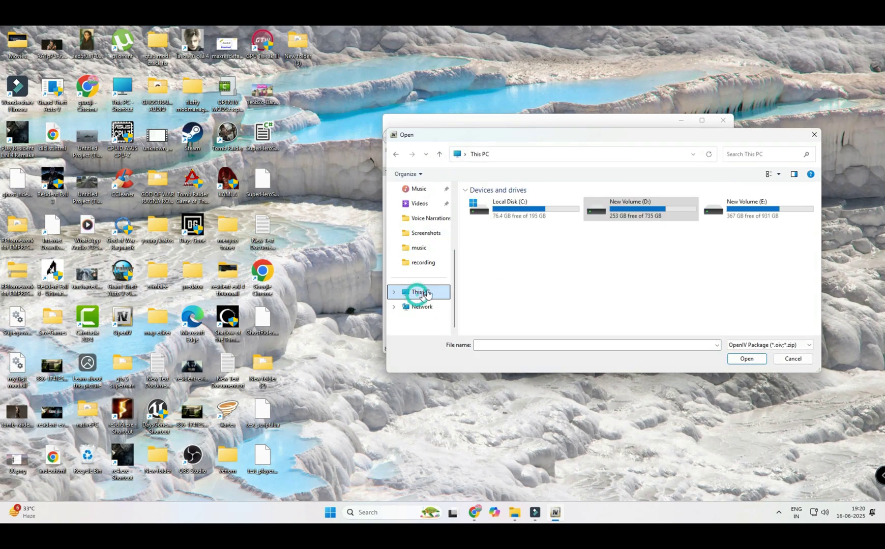
pyautogui.doubleClick(763, 206)
pyautogui.scroll(-2, 816, 213)
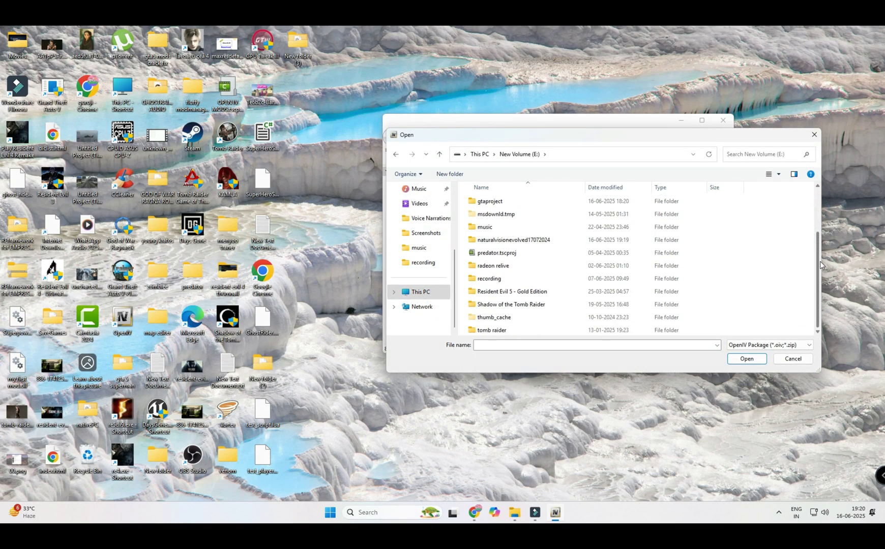
pyautogui.doubleClick(552, 241)
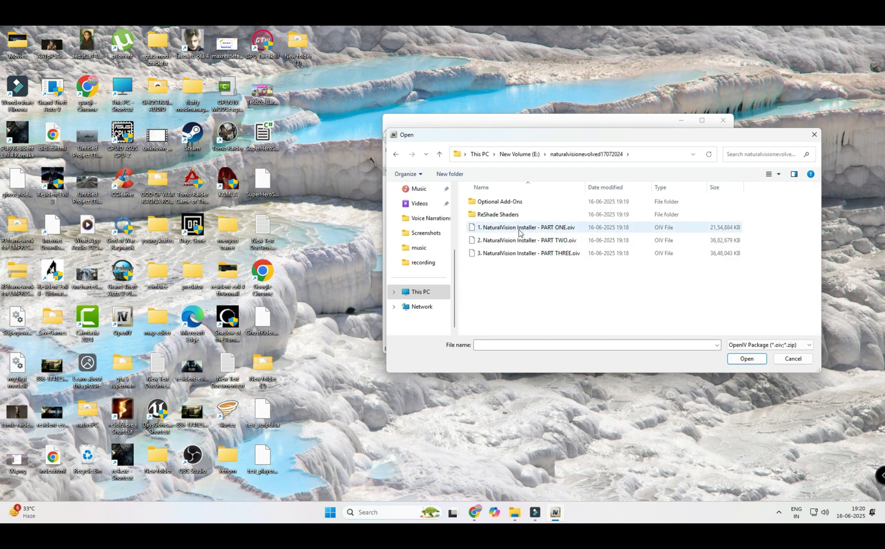
pyautogui.doubleClick(555, 228)
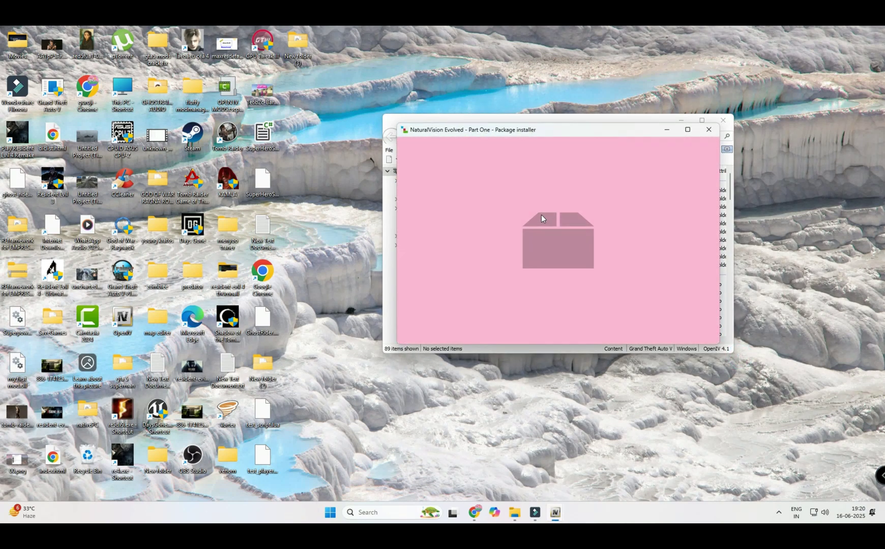
pyautogui.click(697, 202)
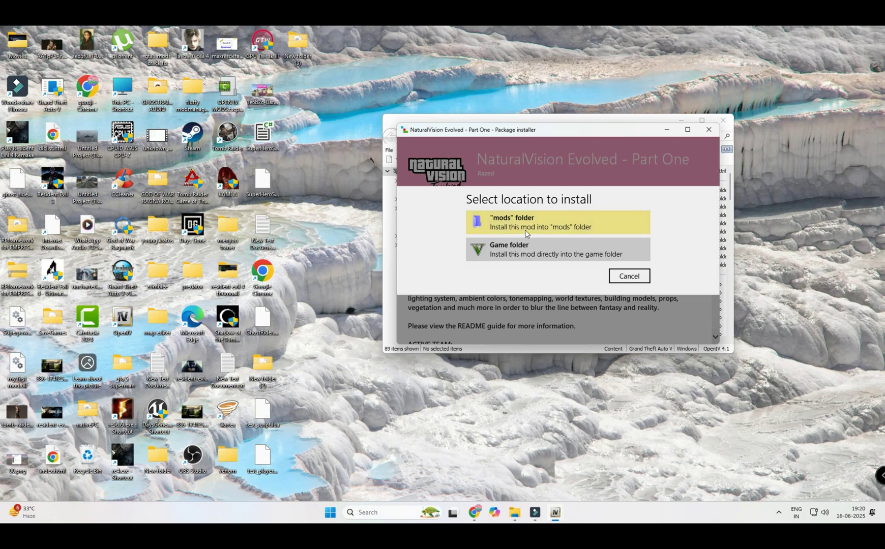
pyautogui.click(529, 222)
pyautogui.click(585, 271)
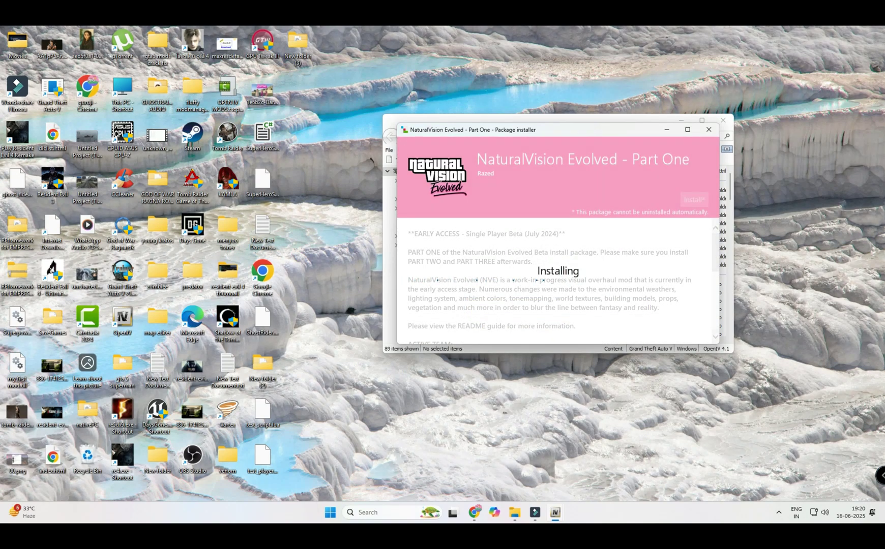
pyautogui.click(685, 326)
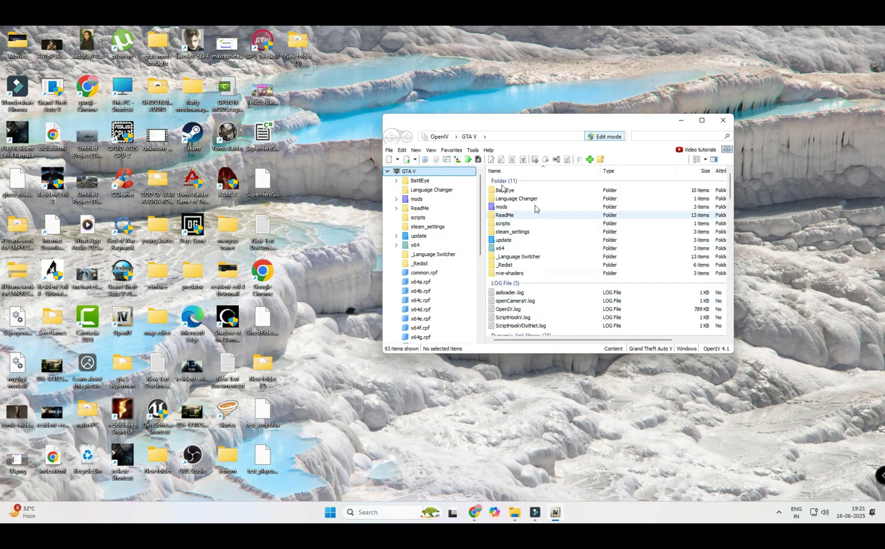
# - Install the PART TWO package into the mods folder and reopen the package picker
pyautogui.click(460, 159)
pyautogui.click(526, 240)
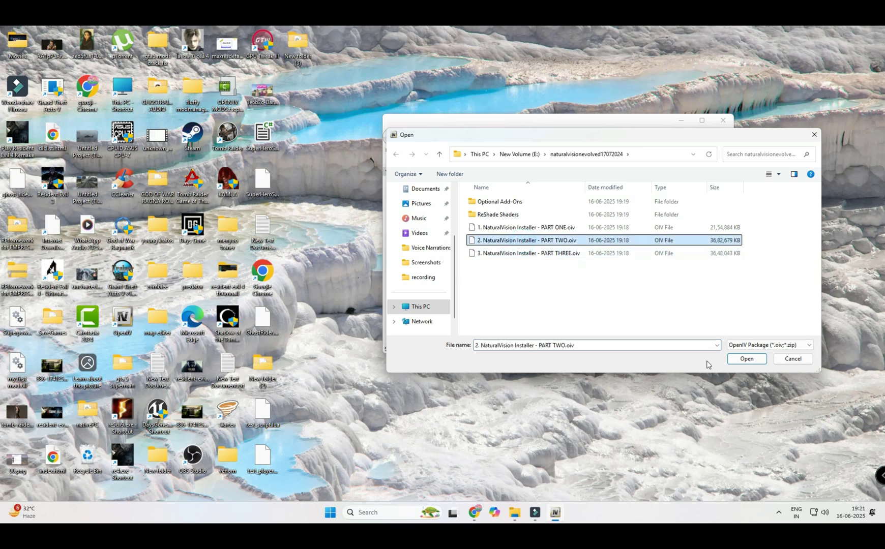
pyautogui.click(746, 359)
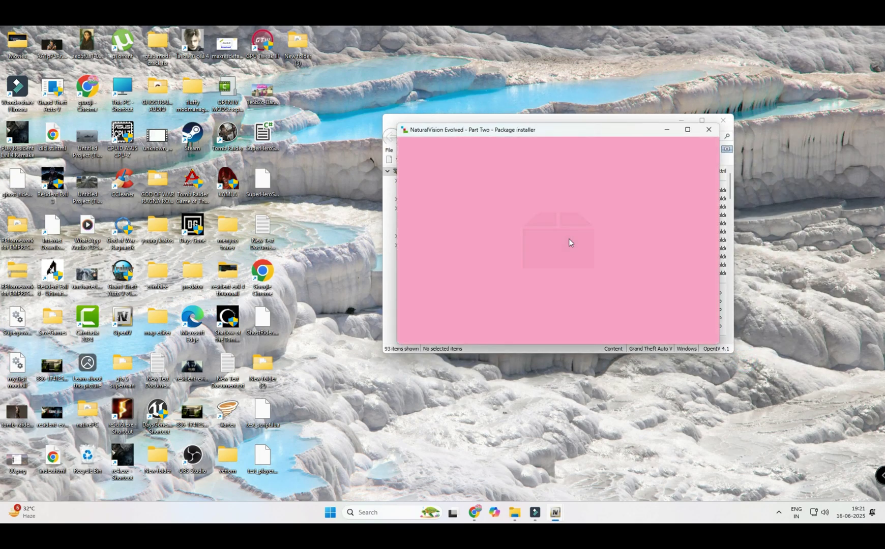
pyautogui.click(691, 203)
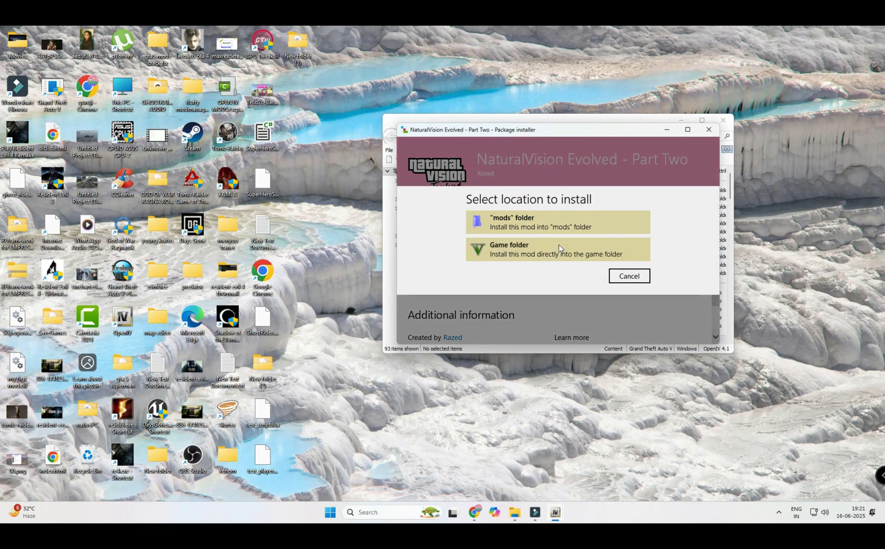
pyautogui.click(530, 220)
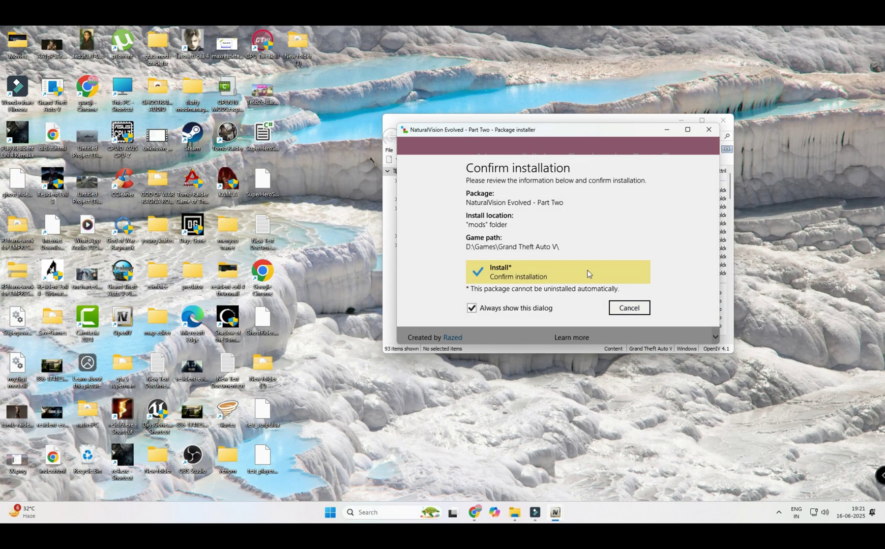
pyautogui.click(588, 274)
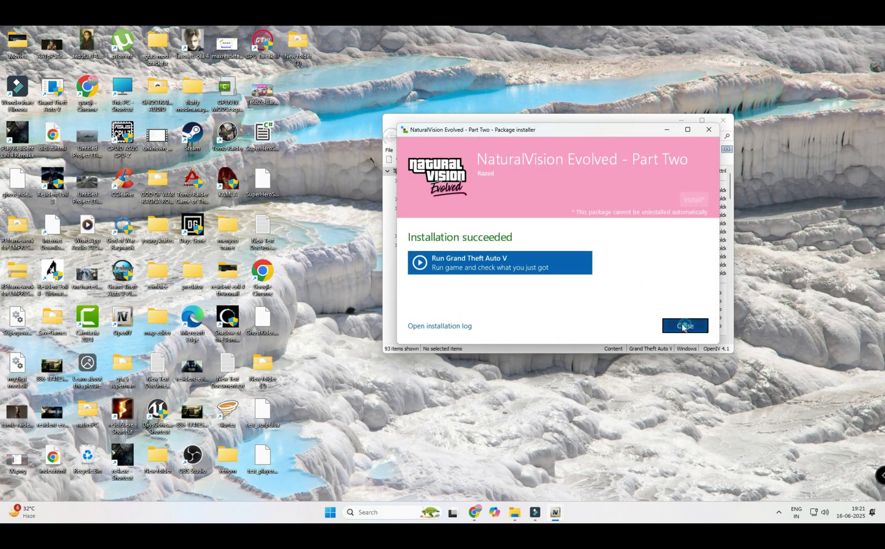
pyautogui.click(683, 327)
pyautogui.click(462, 163)
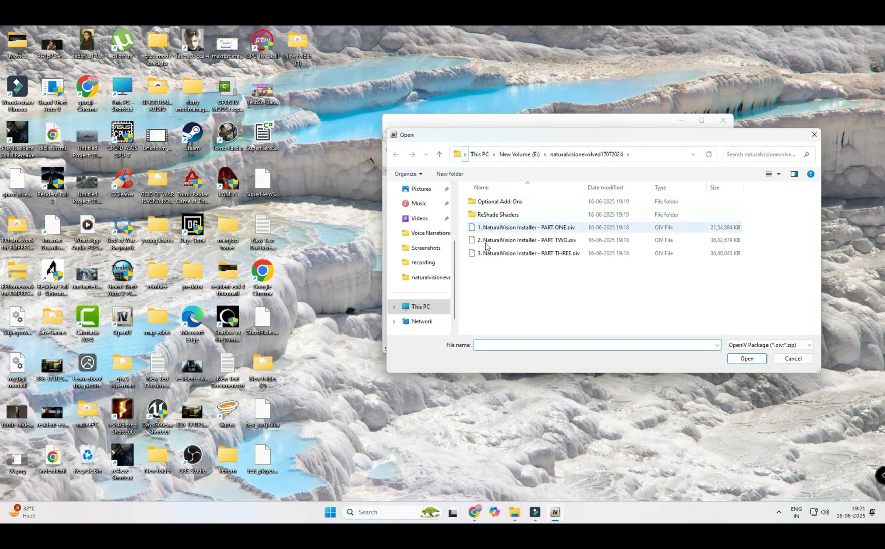
# - Install 3. NaturalVision Installer - PART THREE.oiv into the mods folder, then close OpenIV
pyautogui.click(508, 253)
pyautogui.click(747, 358)
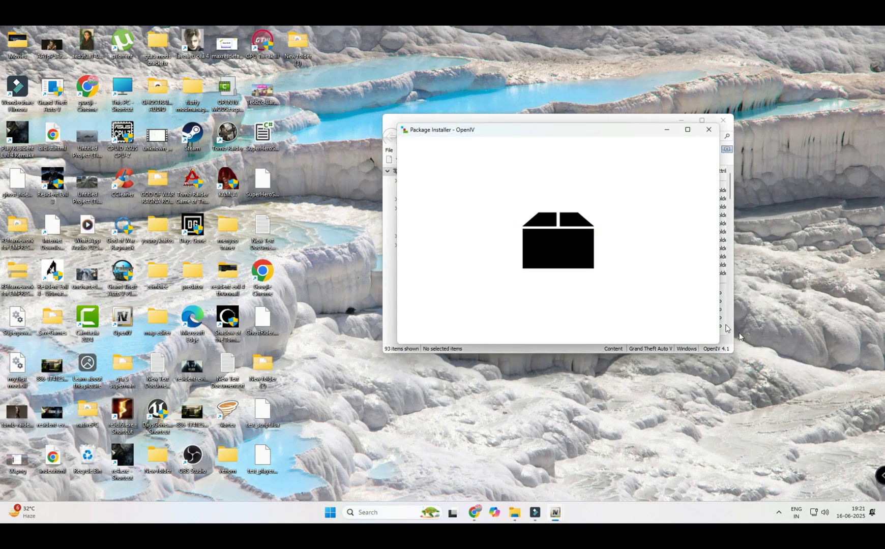
pyautogui.click(691, 200)
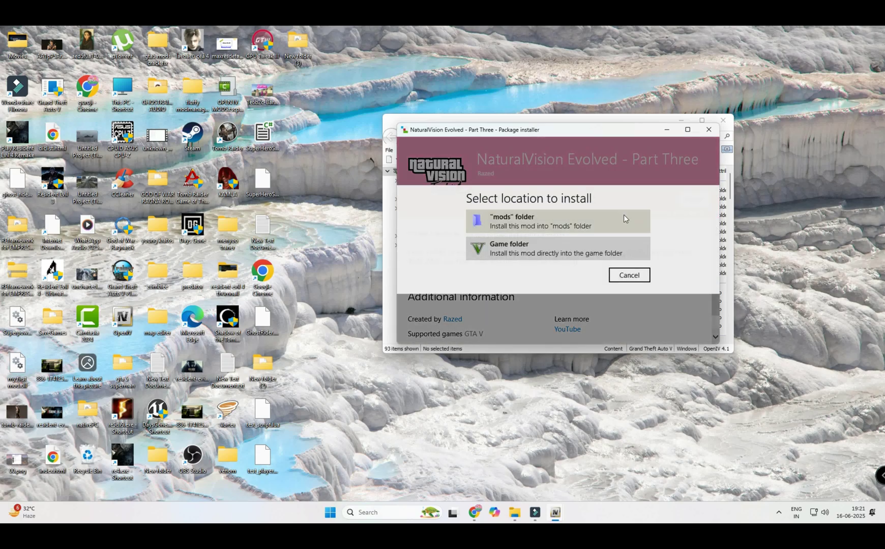
pyautogui.click(624, 219)
pyautogui.click(581, 281)
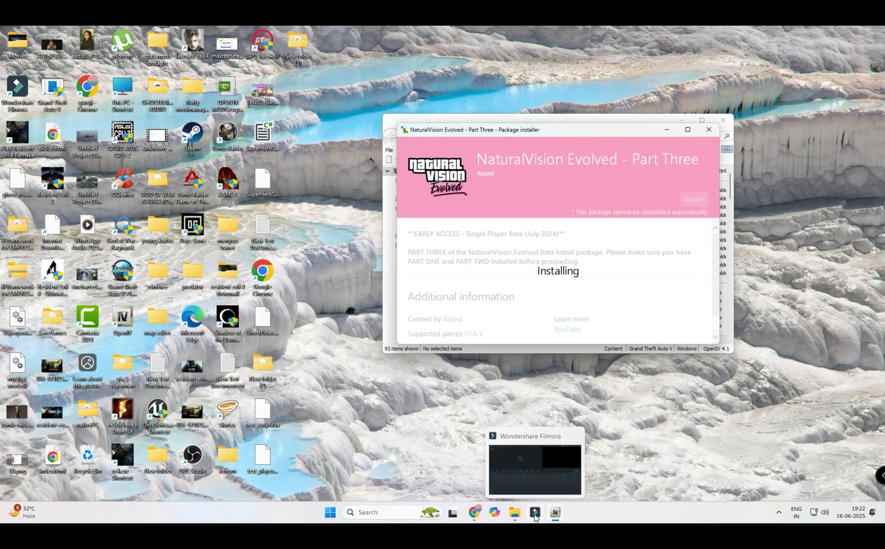
pyautogui.click(677, 326)
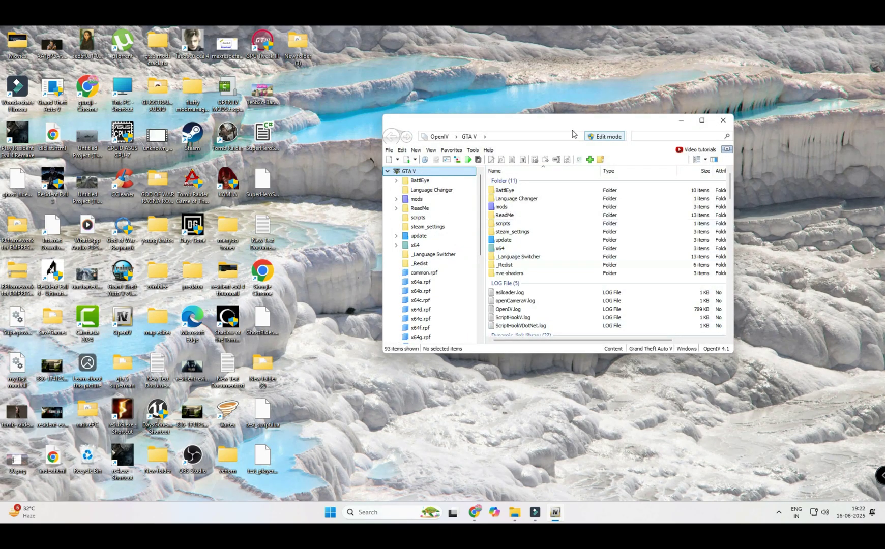
pyautogui.click(723, 122)
# - Open the GTA V install folder and E:\naturalvisionevolved17072024 in side-by-side windows
pyautogui.rightClick(53, 90)
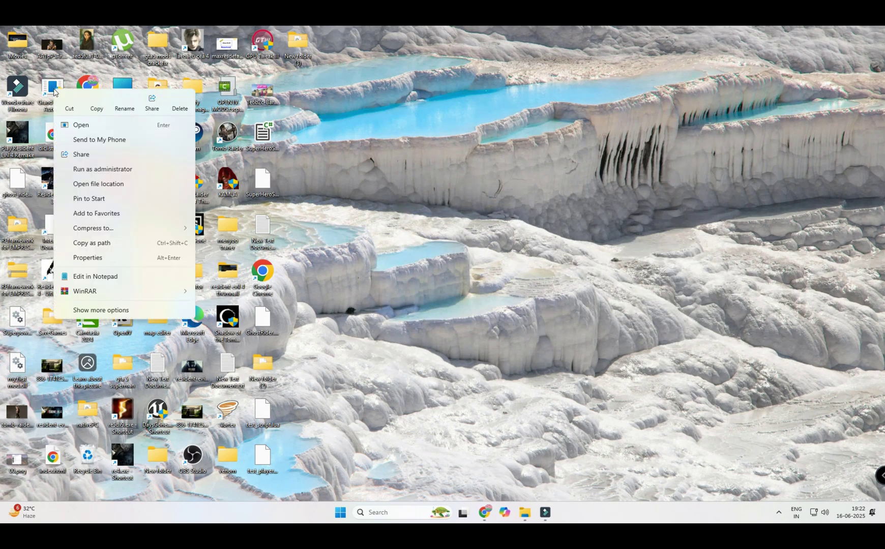
pyautogui.click(96, 181)
pyautogui.click(852, 32)
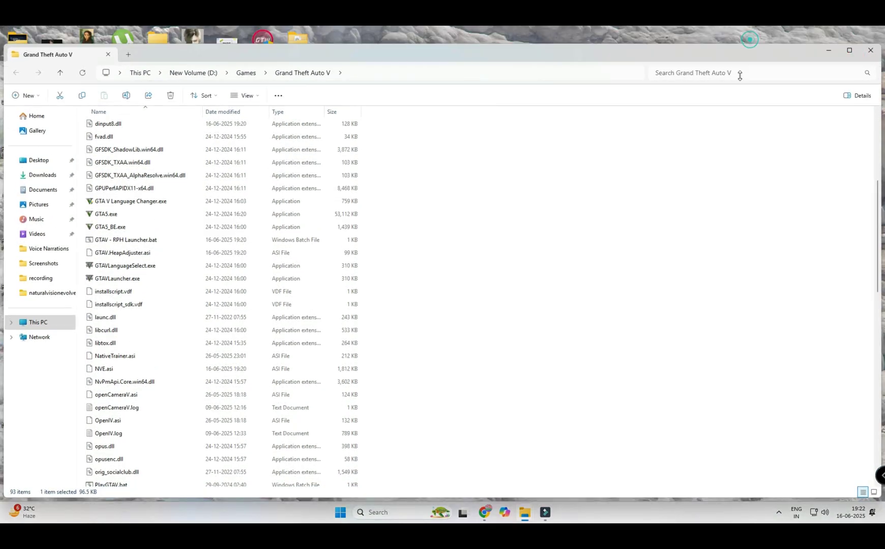
pyautogui.moveTo(326, 114); pyautogui.dragTo(667, 88)
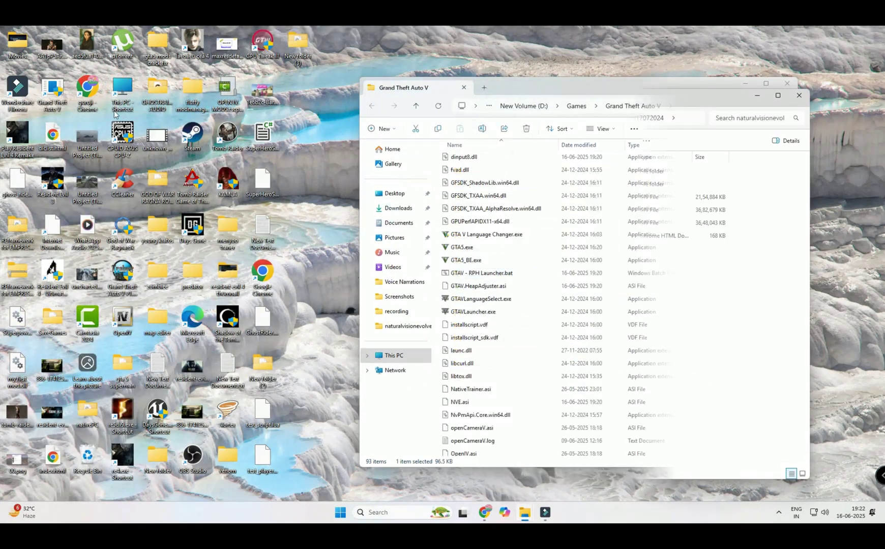
pyautogui.doubleClick(114, 114)
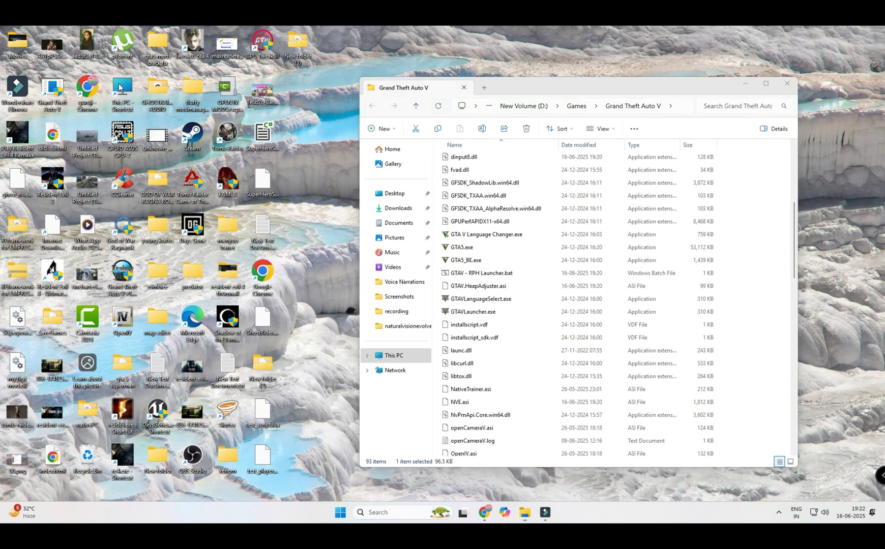
pyautogui.doubleClick(727, 179)
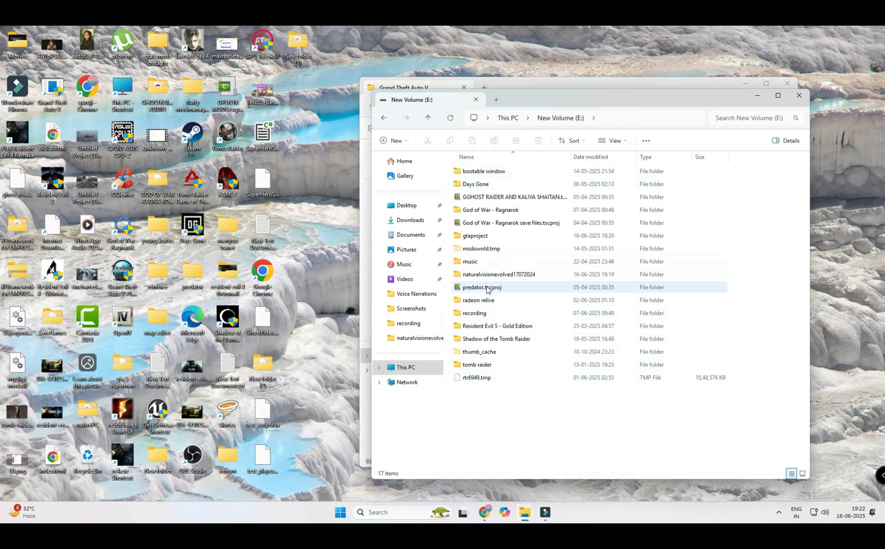
pyautogui.doubleClick(483, 275)
pyautogui.moveTo(624, 102)
pyautogui.mouseDown()
pyautogui.moveTo(216, 80)
pyautogui.moveTo(165, 90)
pyautogui.mouseUp()
pyautogui.moveTo(537, 88); pyautogui.dragTo(577, 86)
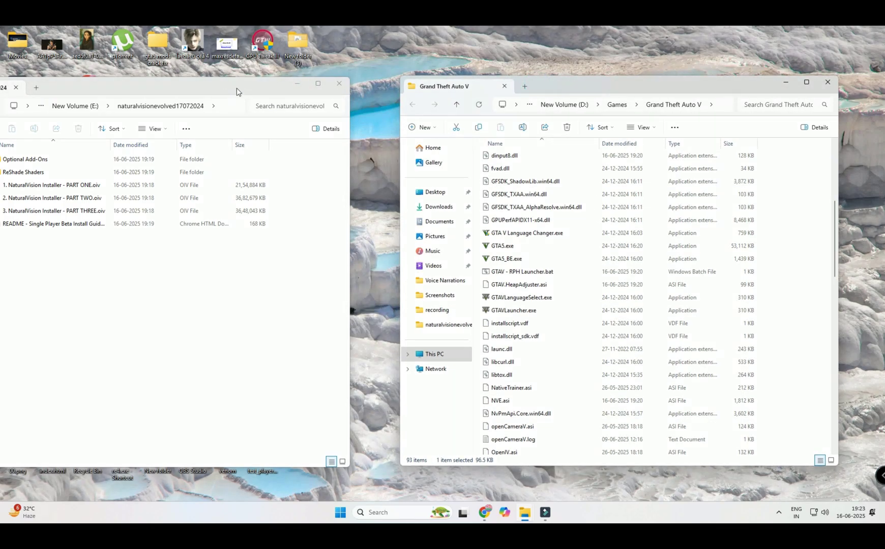
pyautogui.moveTo(237, 89); pyautogui.dragTo(263, 89)
# - Copy all five ReShade Shaders files into the Grand Theft Auto V folder and close the windows
pyautogui.doubleClick(48, 172)
pyautogui.moveTo(40, 222); pyautogui.dragTo(41, 161)
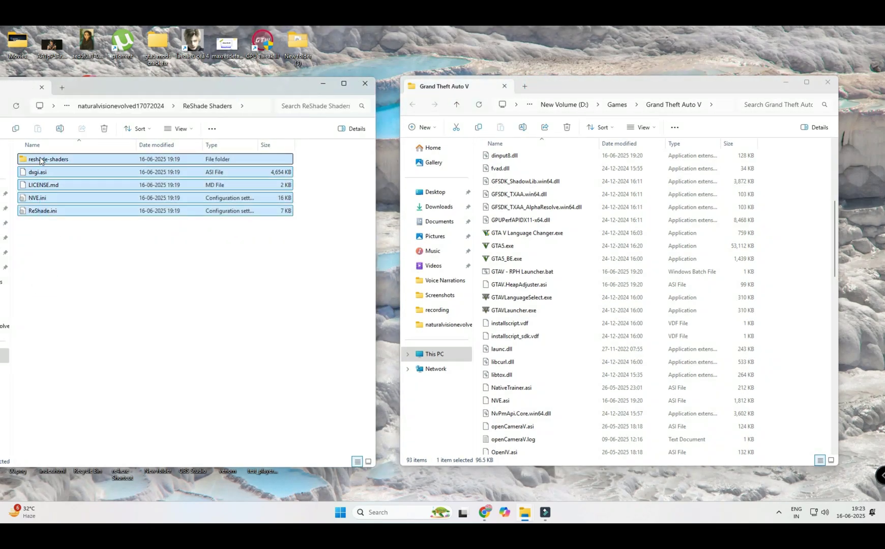
pyautogui.moveTo(503, 210)
pyautogui.mouseDown()
pyautogui.moveTo(592, 178)
pyautogui.moveTo(799, 230)
pyautogui.moveTo(791, 263)
pyautogui.mouseUp()
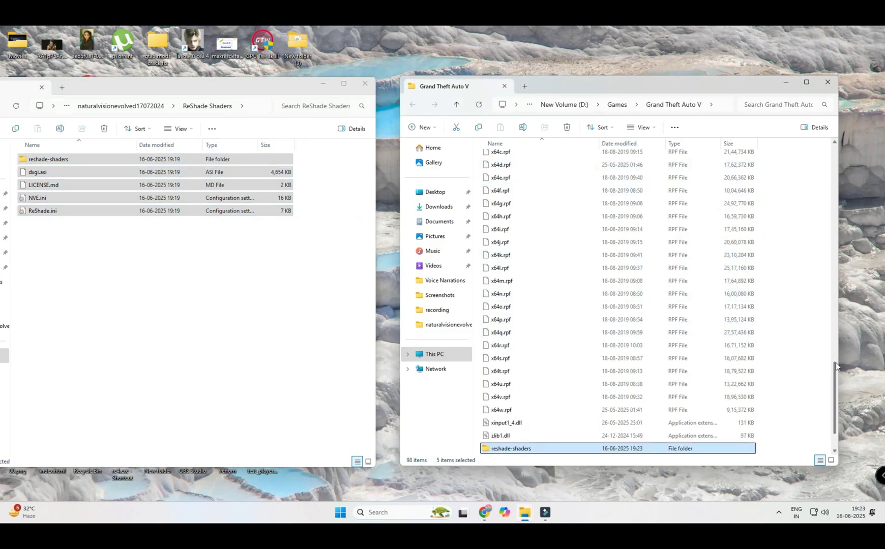
pyautogui.moveTo(836, 363); pyautogui.dragTo(835, 399)
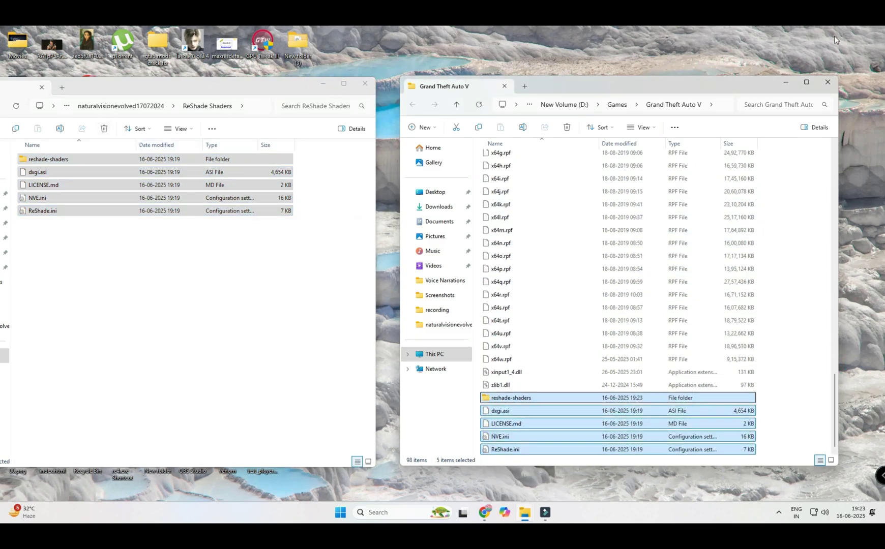
pyautogui.click(827, 83)
pyautogui.click(365, 83)
pyautogui.click(432, 83)
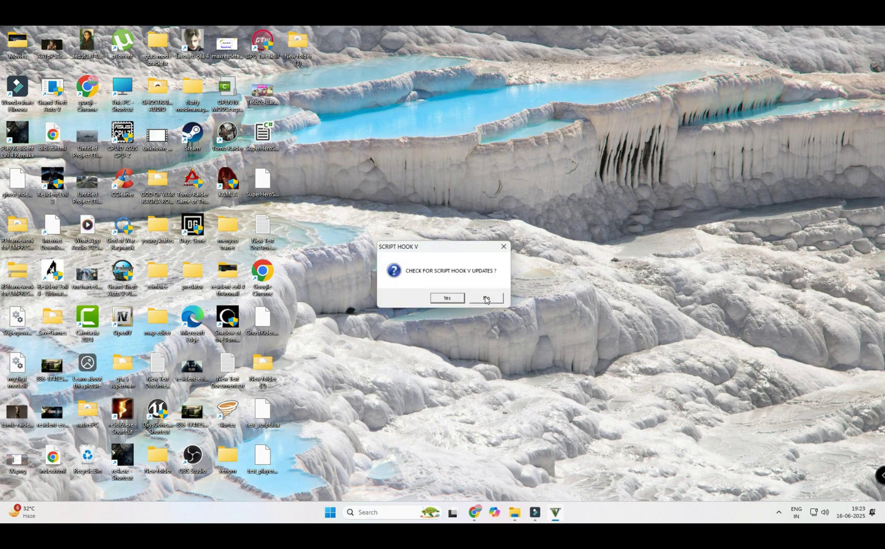
# - Decline the Script Hook V update check so the game launches
pyautogui.click(486, 299)
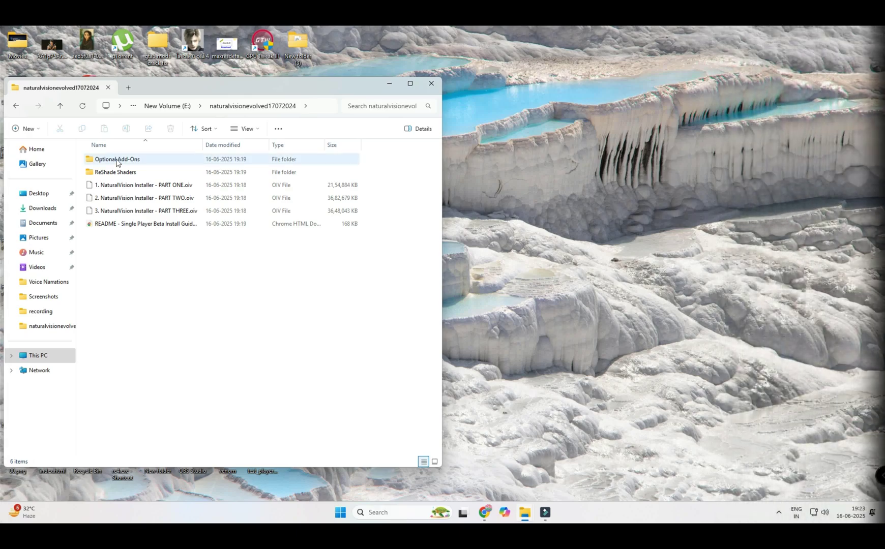
# - Open the Optional Add-Ons folder inside naturalvisionevolved17072024
pyautogui.doubleClick(117, 160)
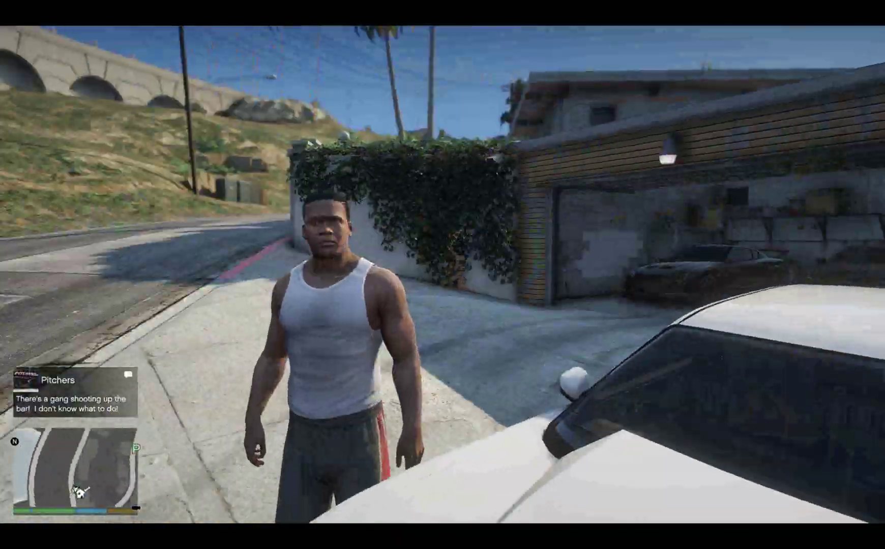
# - Turn Ignore Suggested Limits On in the graphics settings and resume playing
pyautogui.press('Escape')
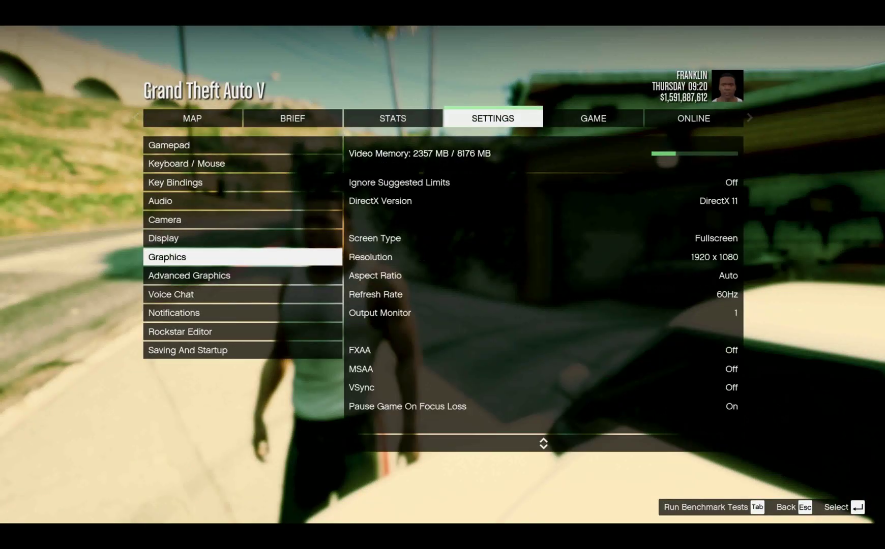
pyautogui.click(672, 177)
pyautogui.press('Escape')
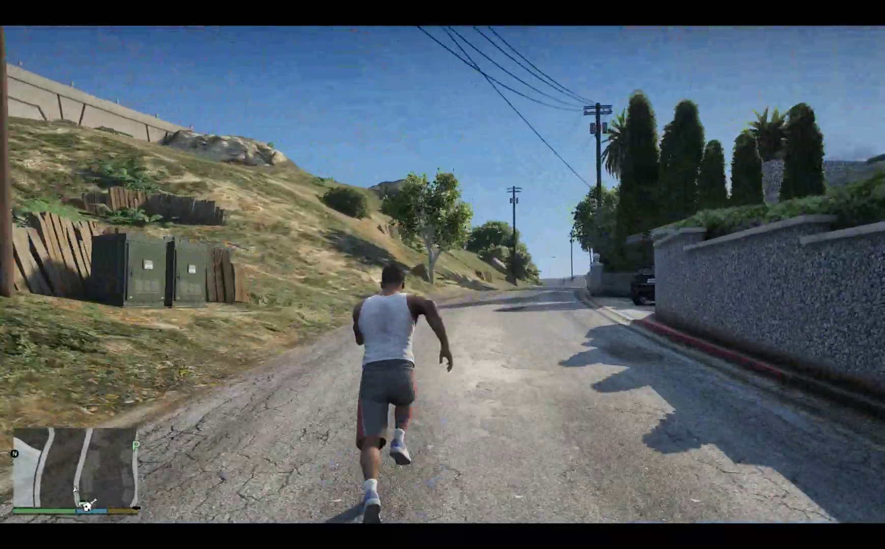